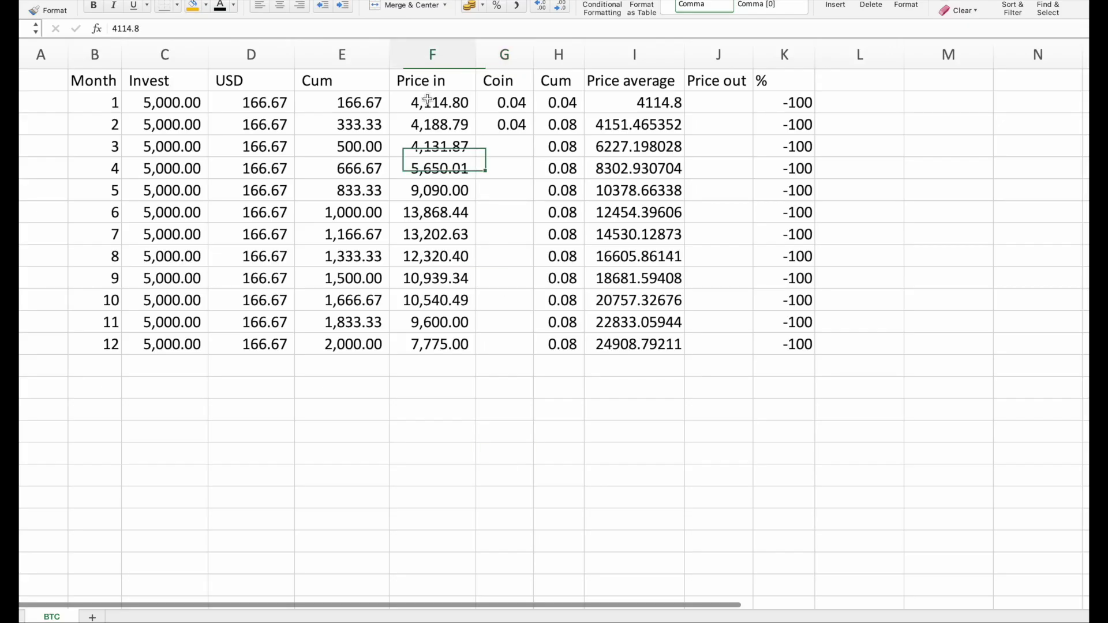
pyautogui.click(430, 102)
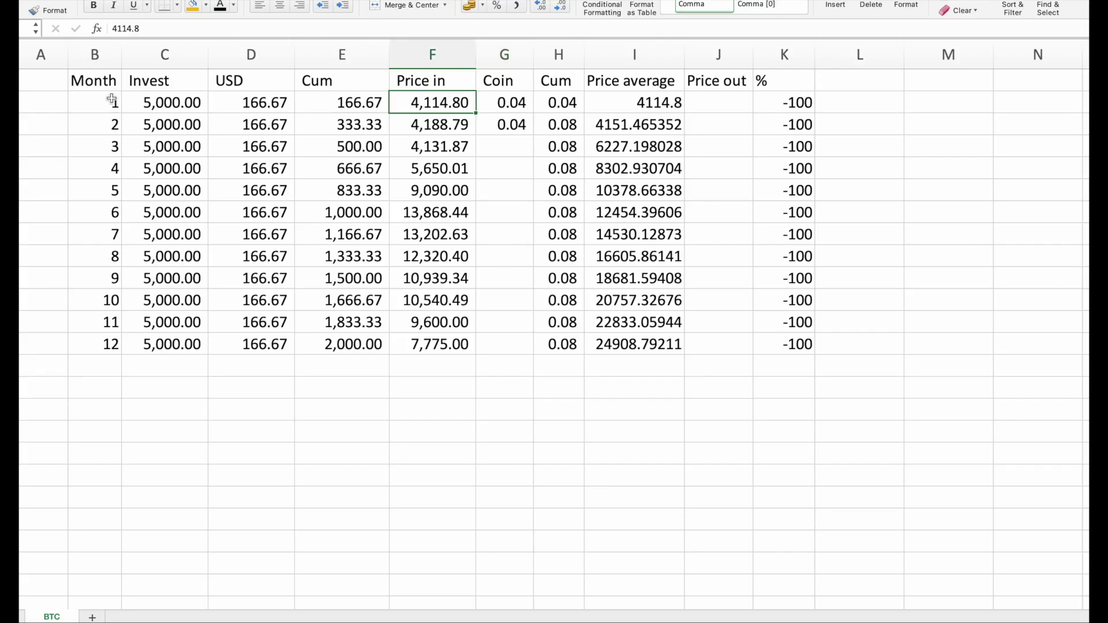
pyautogui.scroll(5, 372, 349)
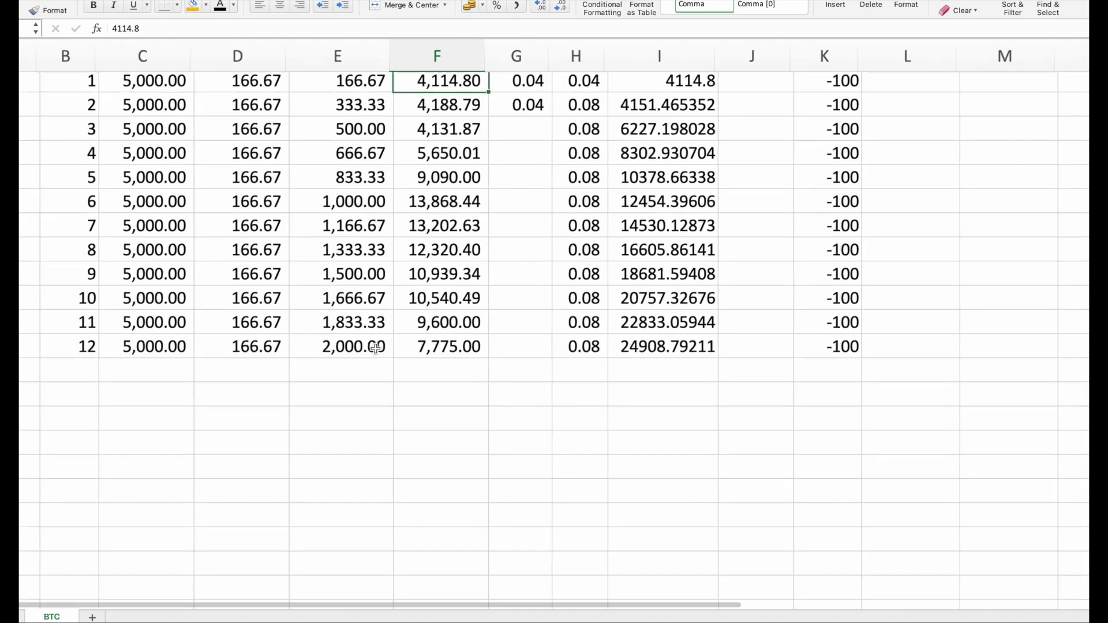
pyautogui.hscroll(-3, 375, 348)
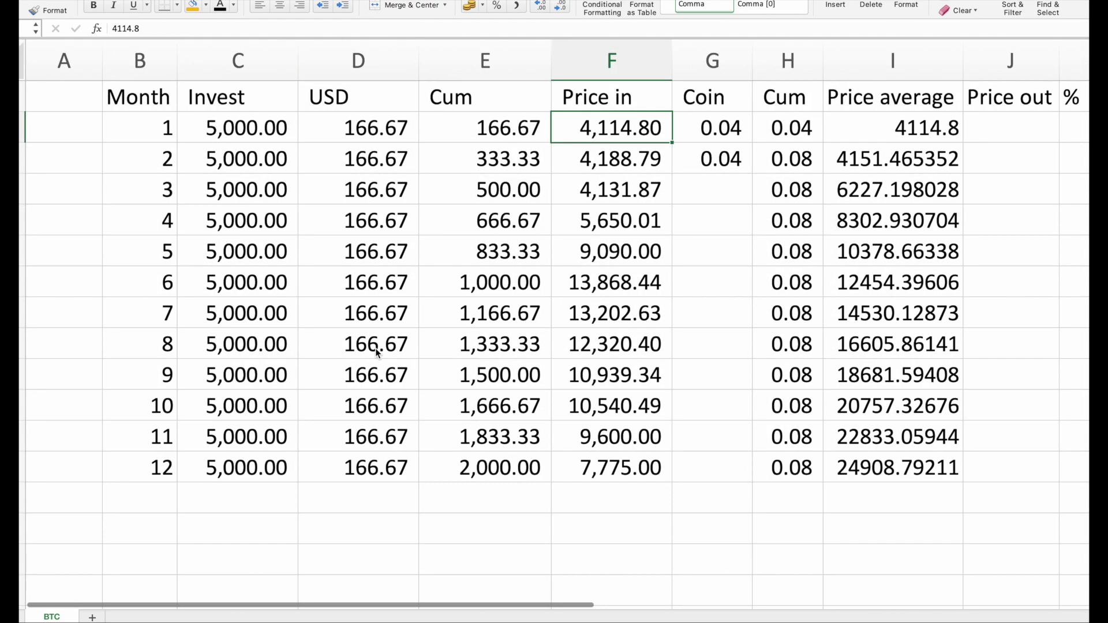
pyautogui.scroll(-3, 375, 348)
pyautogui.scroll(-1, 376, 348)
pyautogui.scroll(1, 375, 348)
pyautogui.scroll(2, 375, 348)
# Review the Invest, USD, cumulative USD and Price in columns of the BTC table and the formulas behind them
pyautogui.click(196, 117)
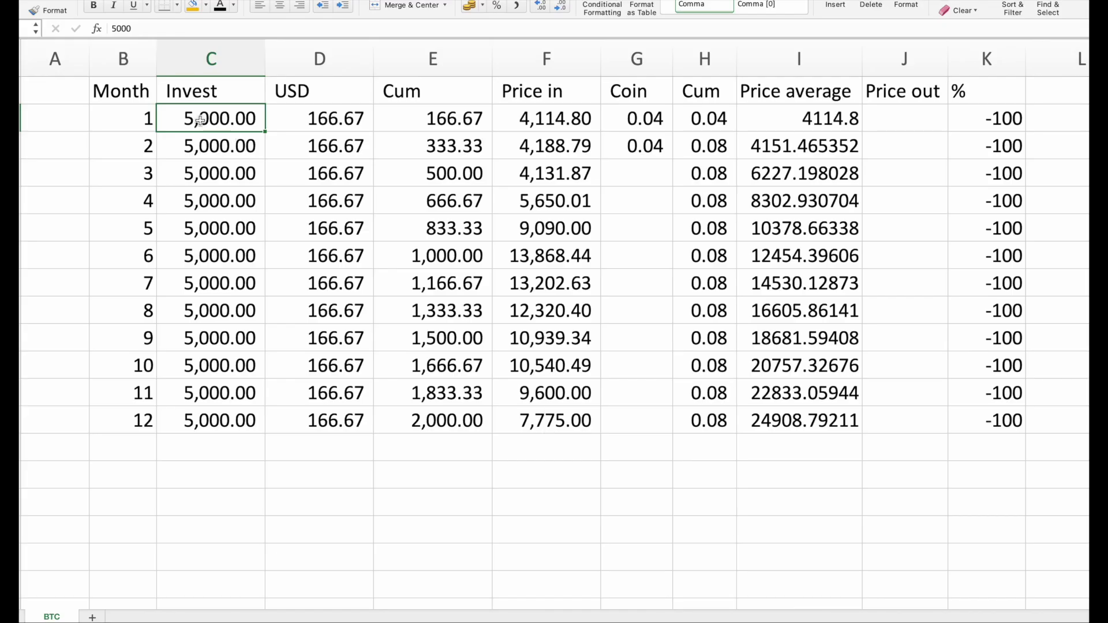
pyautogui.press('Down')
pyautogui.press('Down')
pyautogui.press('Down')
pyautogui.press('Down')
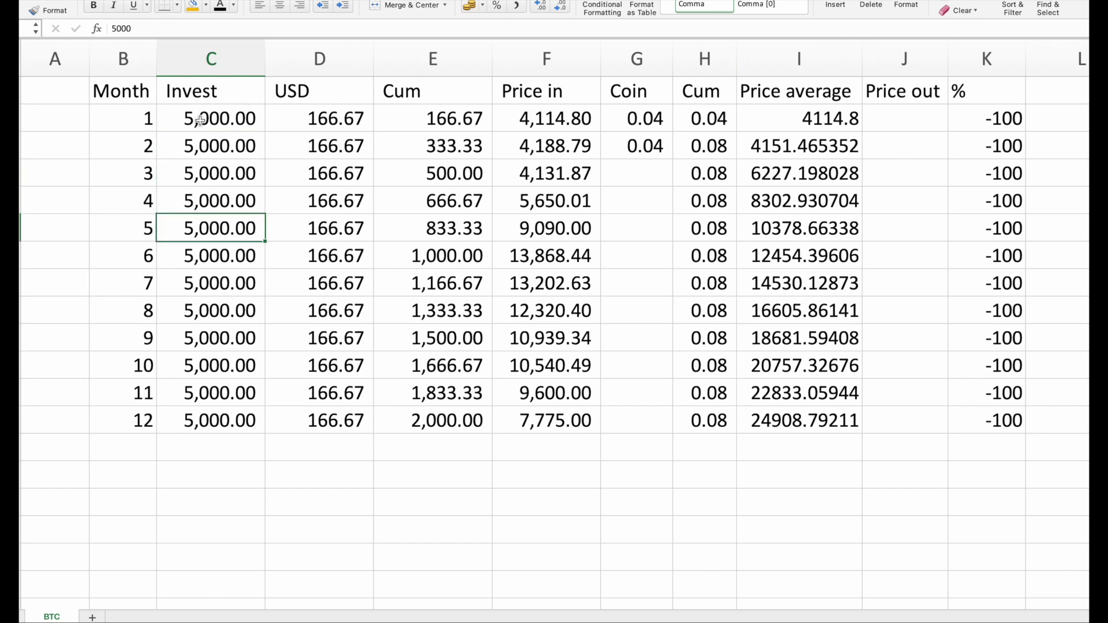
pyautogui.press('Up')
pyautogui.press('Up')
pyautogui.press('Up')
pyautogui.press('Up')
pyautogui.press('Right')
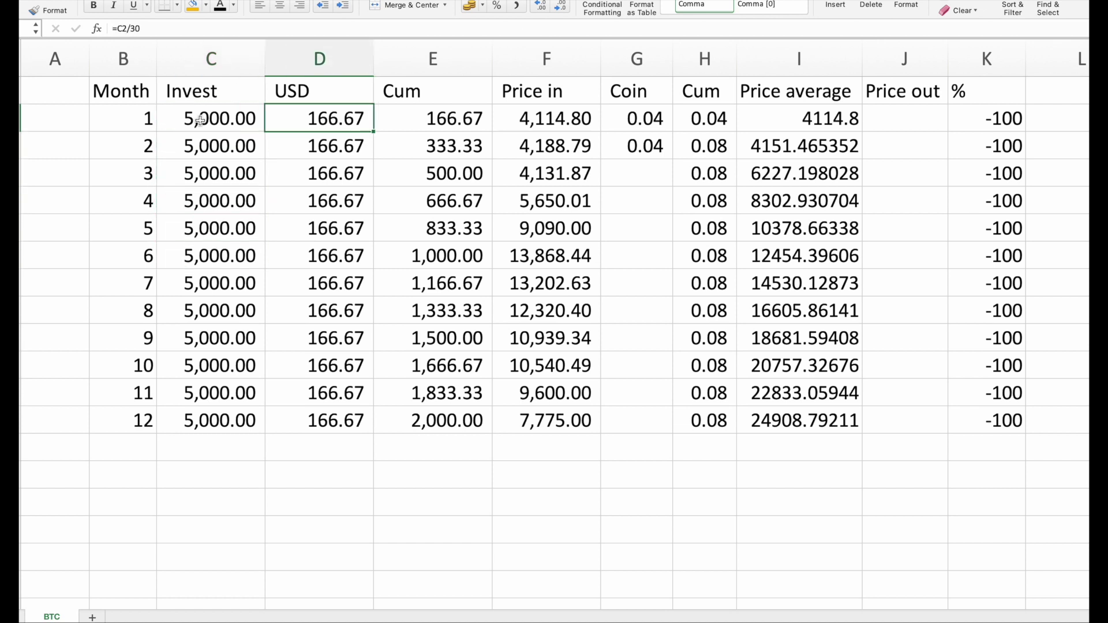
pyautogui.press('Right')
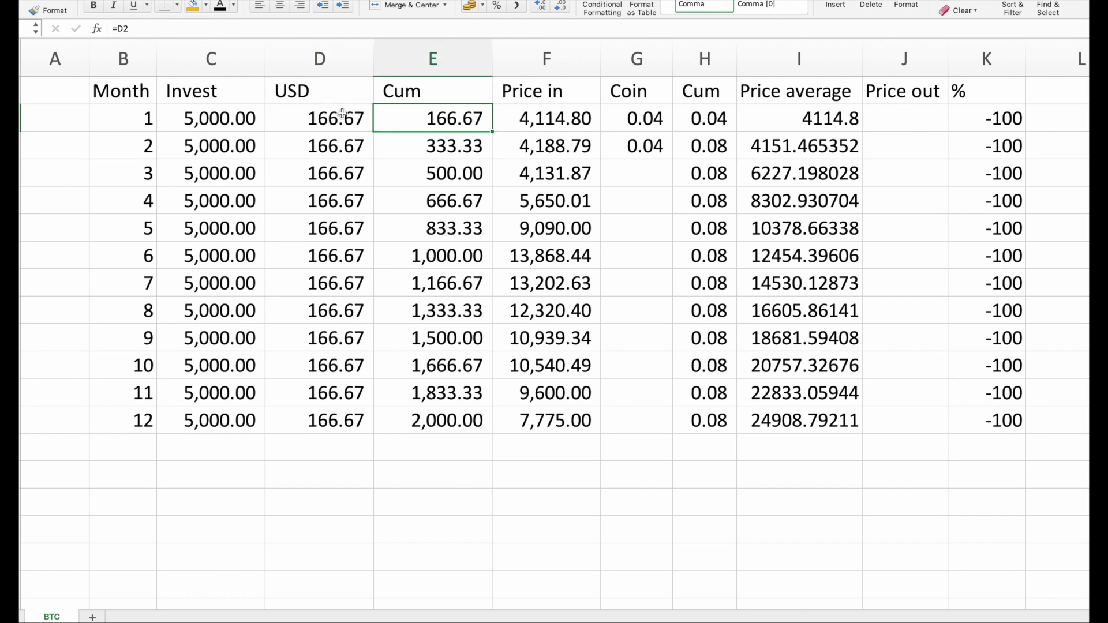
pyautogui.click(447, 143)
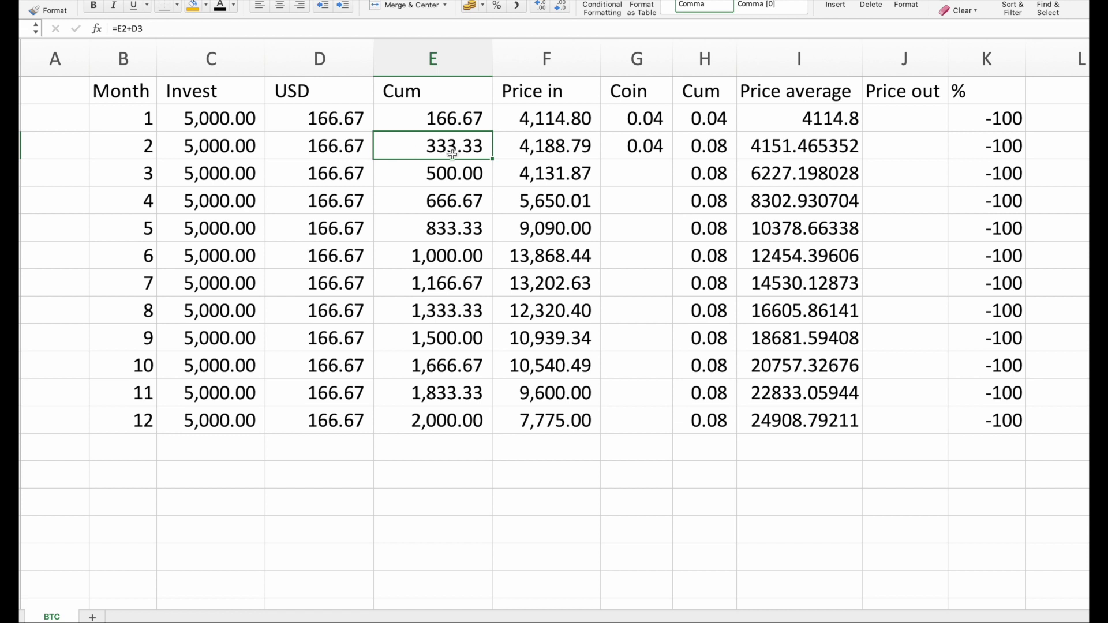
pyautogui.click(436, 421)
pyautogui.click(555, 124)
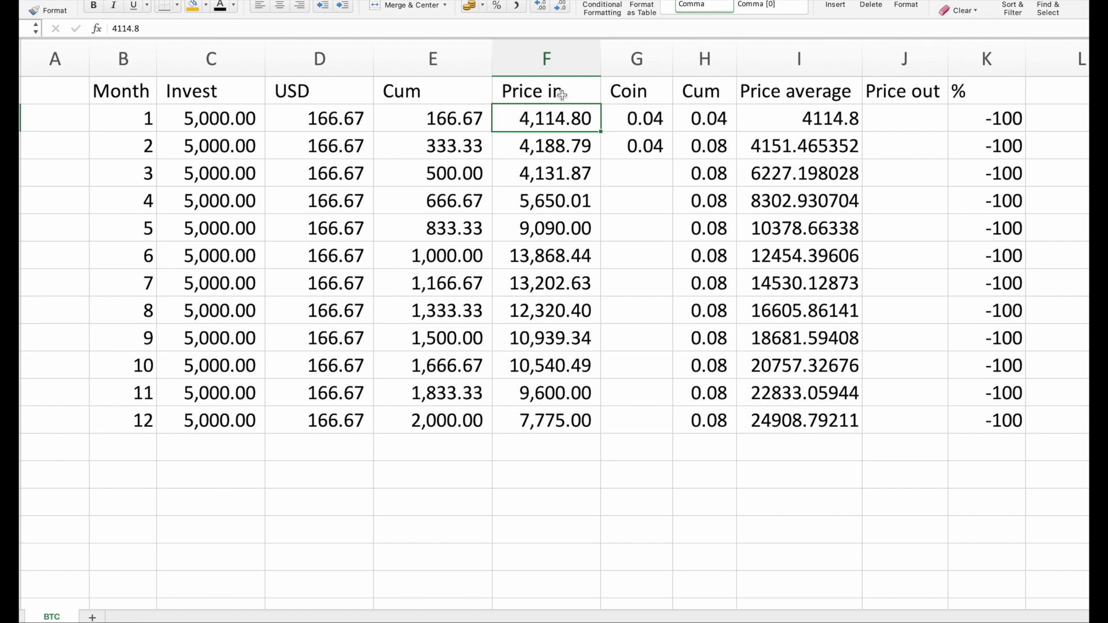
# Fill the month 2 Coin formula down through month 12 and check the final cumulative coin cell
pyautogui.click(647, 147)
pyautogui.doubleClick(673, 159)
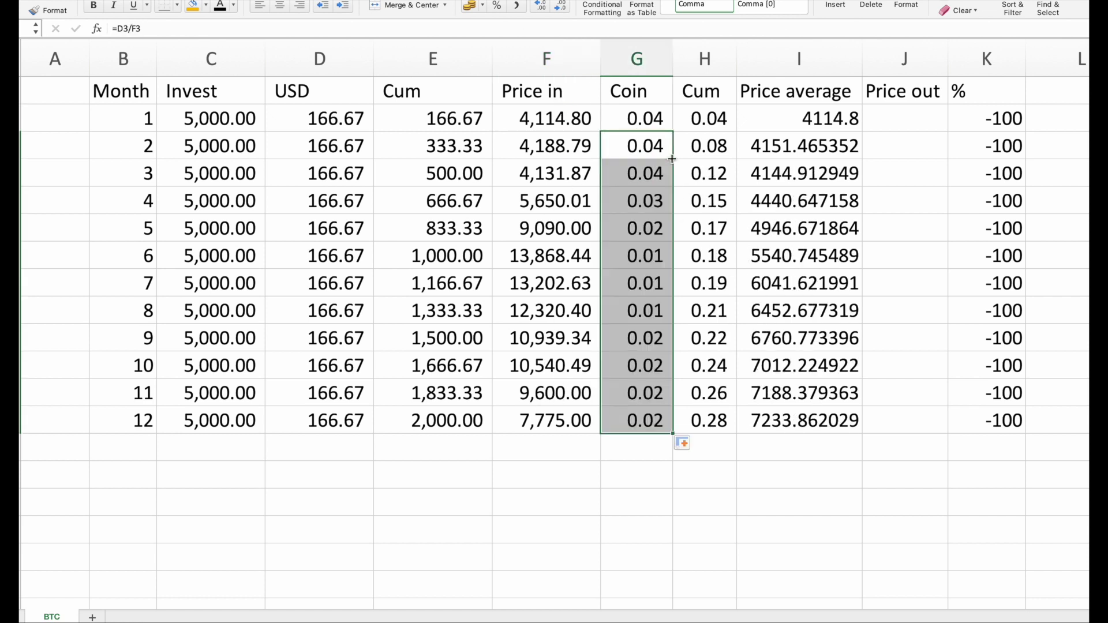
pyautogui.click(696, 419)
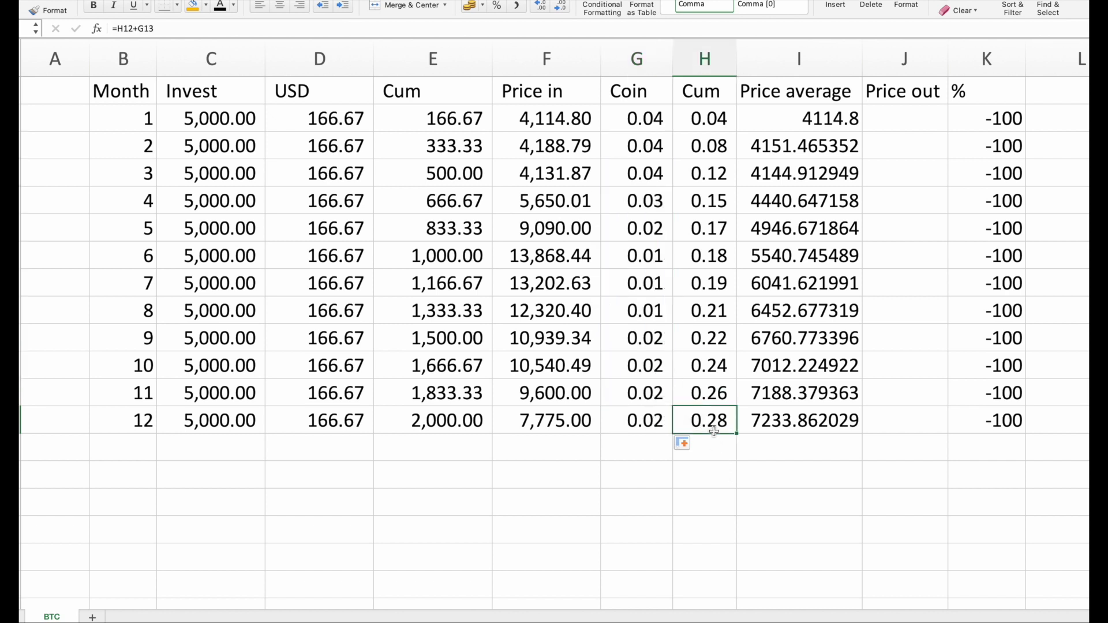
# Apply the comma number format to the Price average column and check its formulas for months 1 and 12
pyautogui.click(827, 69)
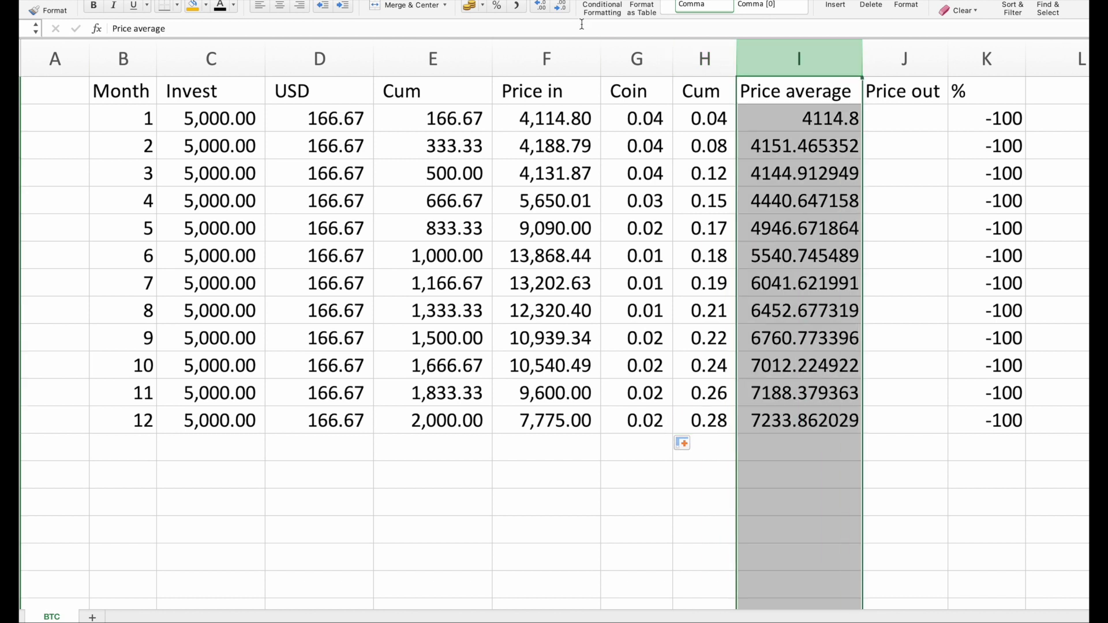
pyautogui.click(518, 6)
pyautogui.click(824, 117)
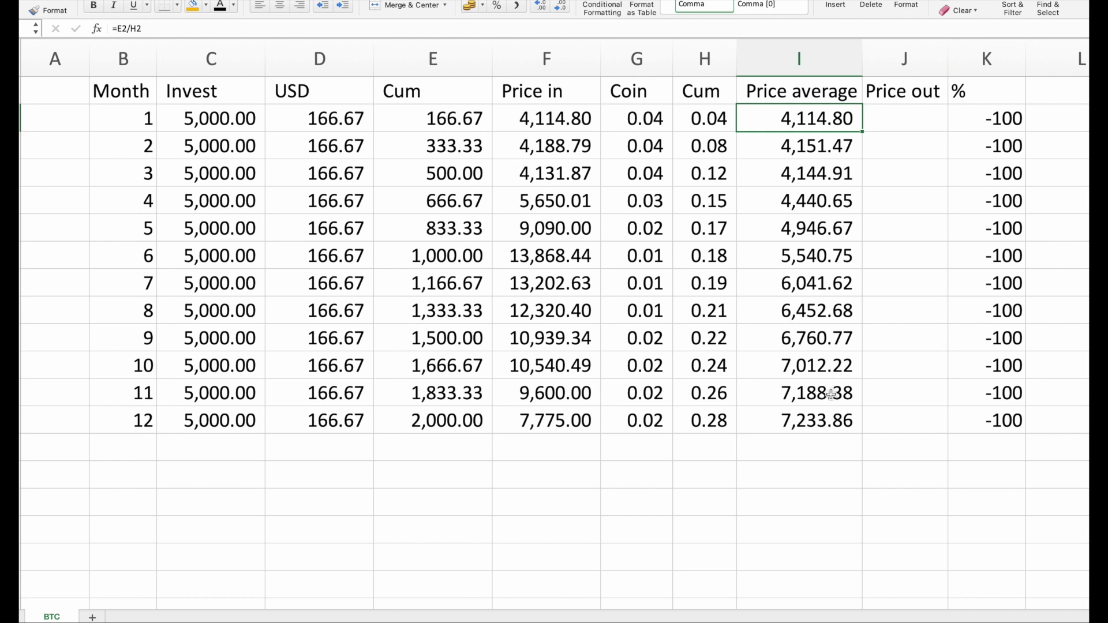
pyautogui.click(831, 418)
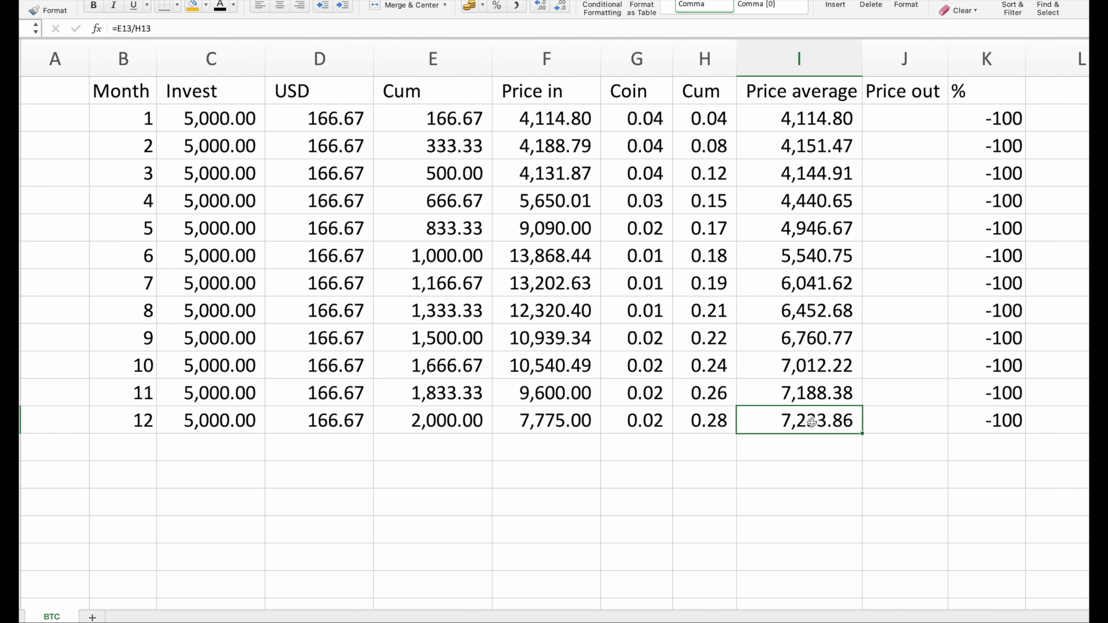
# Enter 7165.72 as the month 12 Price out and apply the comma number format to the % column
pyautogui.click(909, 420)
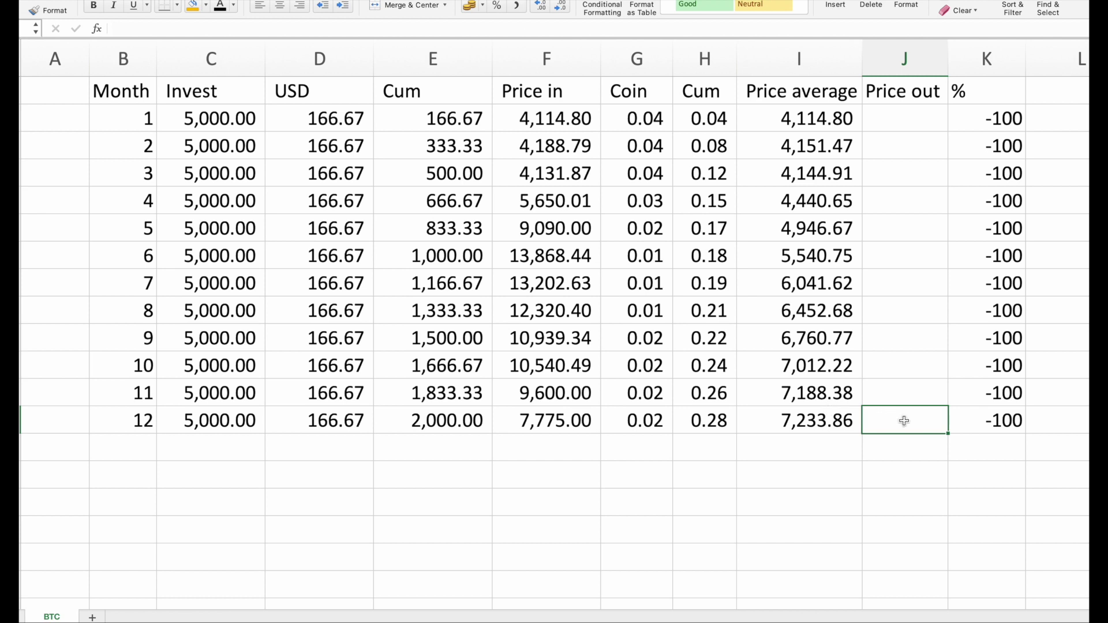
pyautogui.write('7165.72')
pyautogui.press('Right')
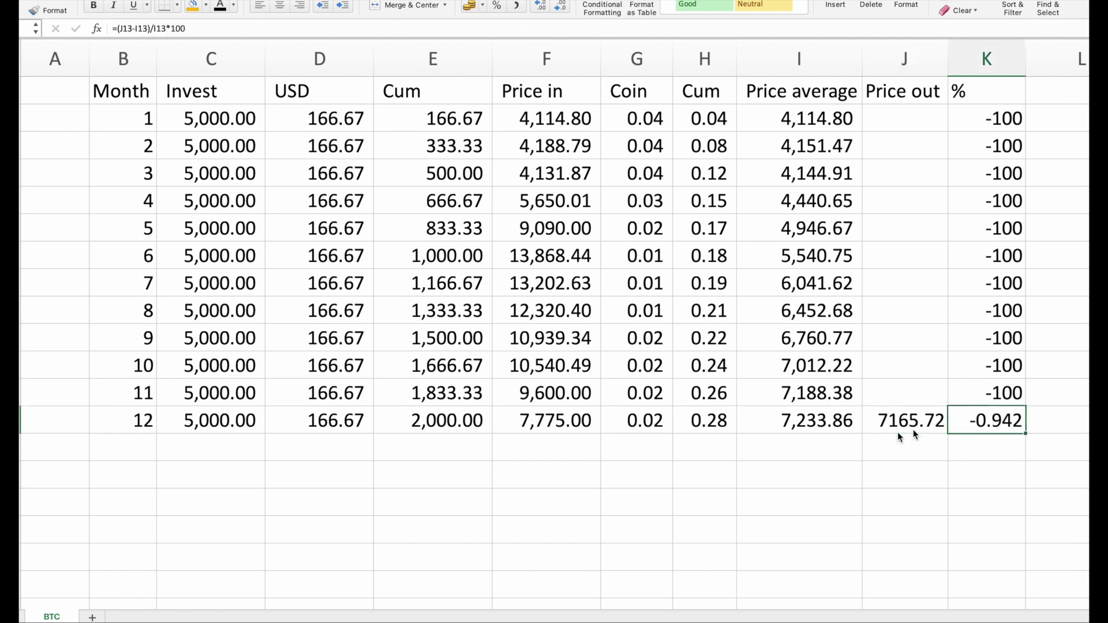
pyautogui.click(992, 58)
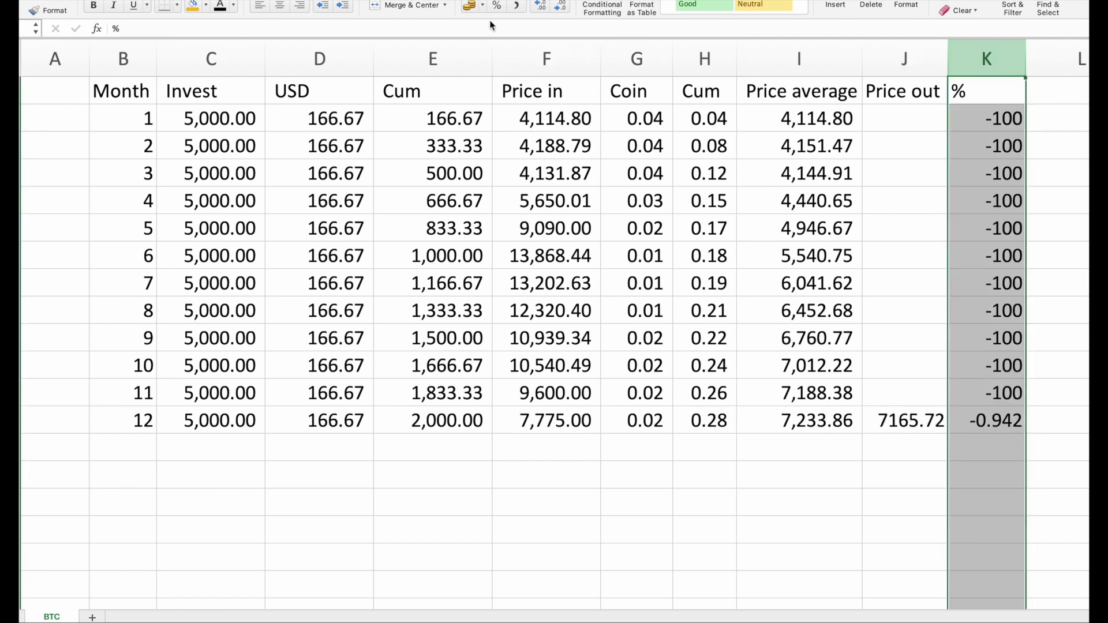
pyautogui.click(516, 7)
# Set the month 12 Price out to 40000 and check the resulting percentage cell
pyautogui.click(898, 425)
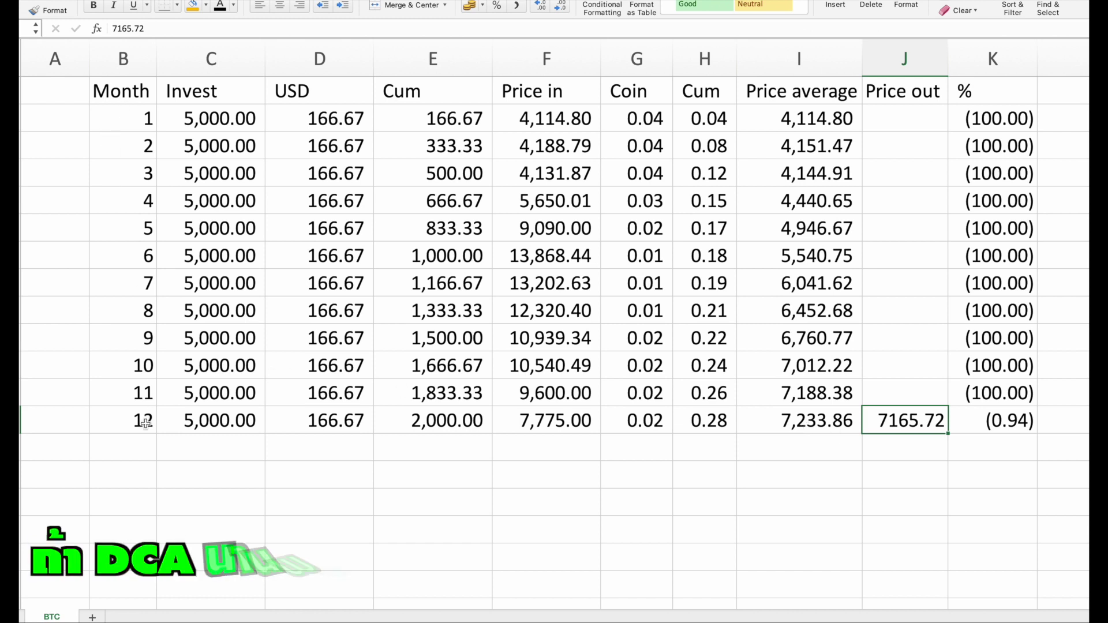
pyautogui.write('40000')
pyautogui.press('Return')
pyautogui.press('Up')
pyautogui.press('Right')
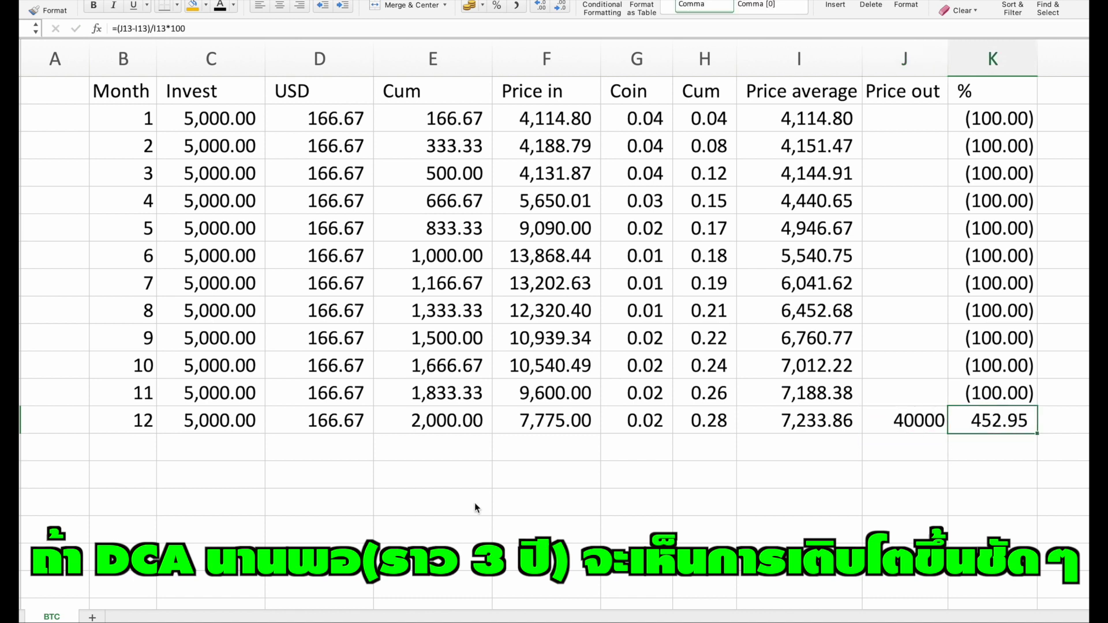
# Apply the comma number format to the Price out column
pyautogui.click(905, 58)
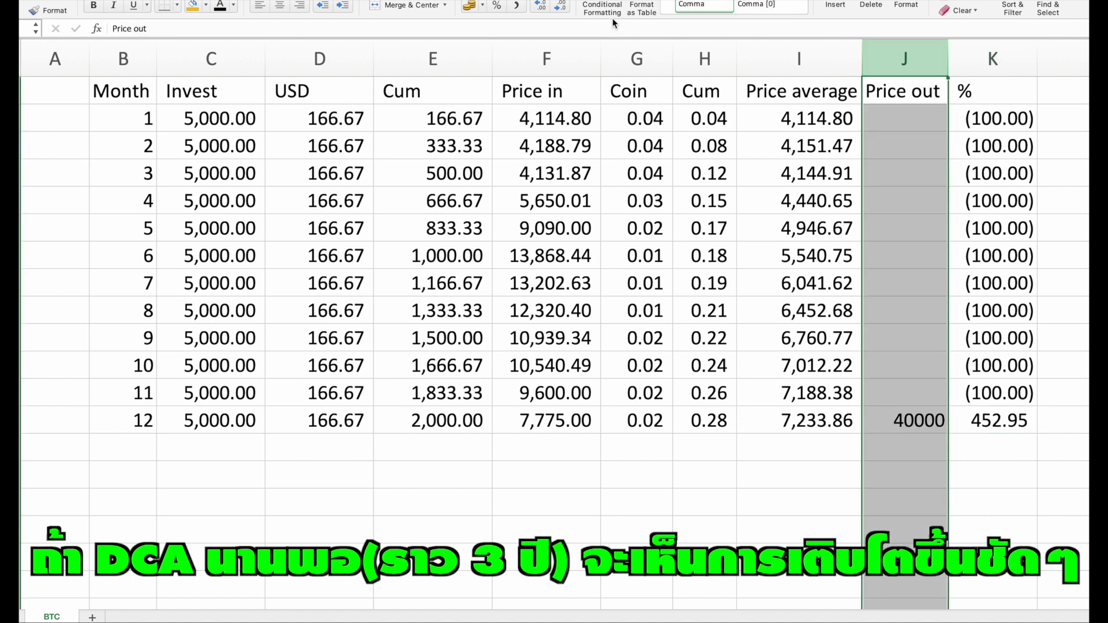
pyautogui.click(522, 8)
pyautogui.click(903, 322)
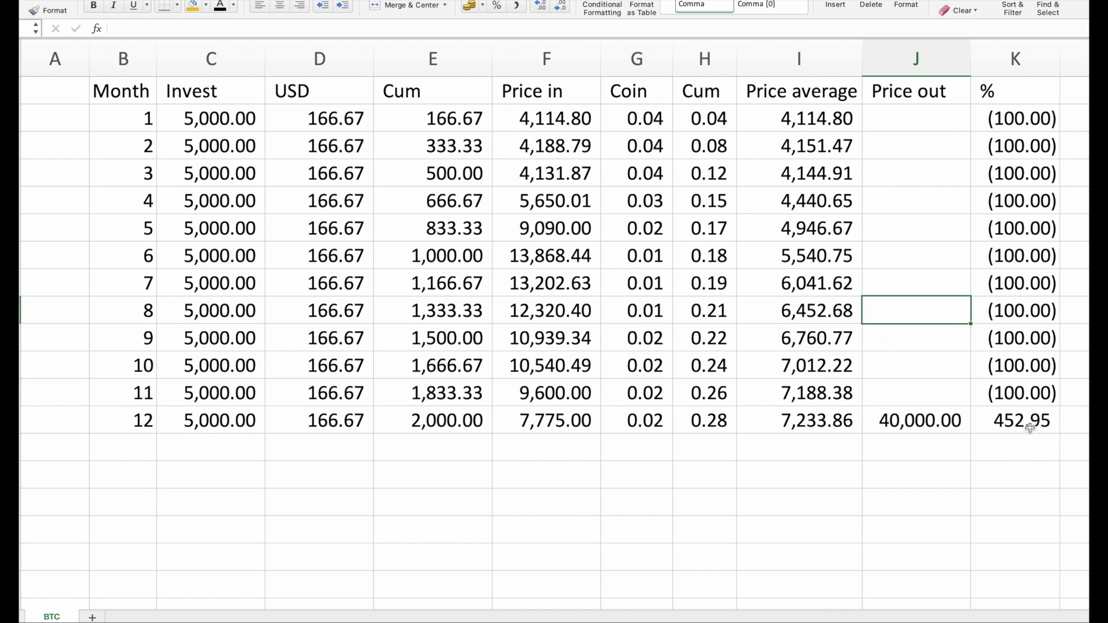
# Examine the Price average values from month 1 through month 12
pyautogui.click(784, 119)
pyautogui.hotkey('shift', 'Down')
pyautogui.hotkey('shift', 'Down')
pyautogui.hotkey('shift', 'Down')
pyautogui.hotkey('shift', 'Down')
pyautogui.hotkey('shift', 'Down')
pyautogui.hotkey('shift', 'Down')
pyautogui.hotkey('shift', 'Down')
pyautogui.hotkey('shift', 'Down')
pyautogui.hotkey('shift', 'Down')
pyautogui.hotkey('shift', 'Down')
pyautogui.hotkey('shift', 'Down')
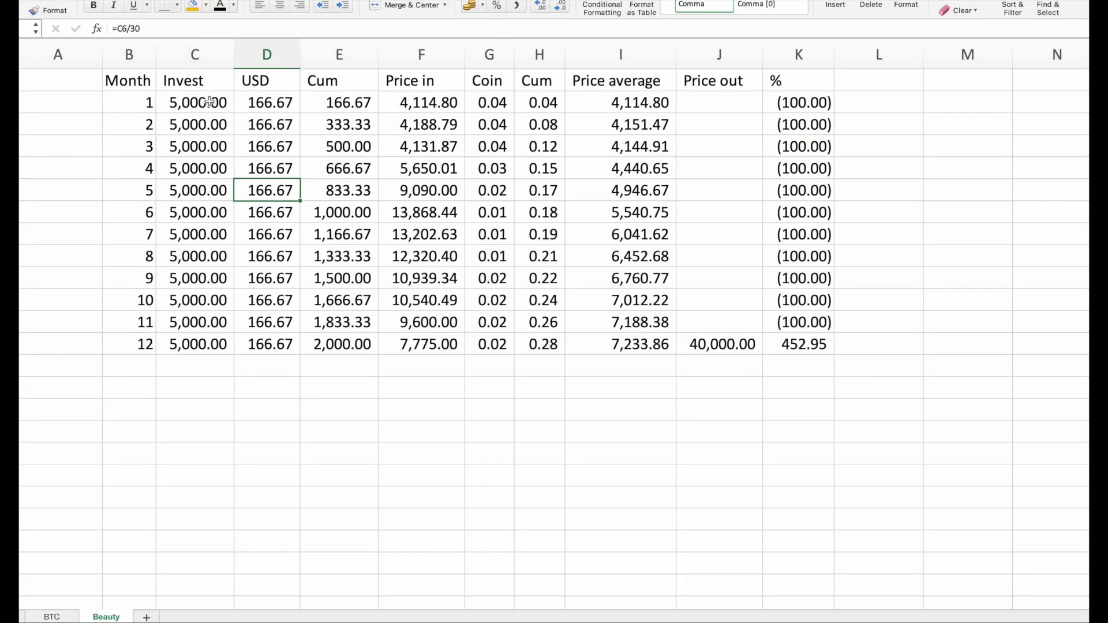
# Delete the USD column from the Beauty sheet
pyautogui.click(213, 103)
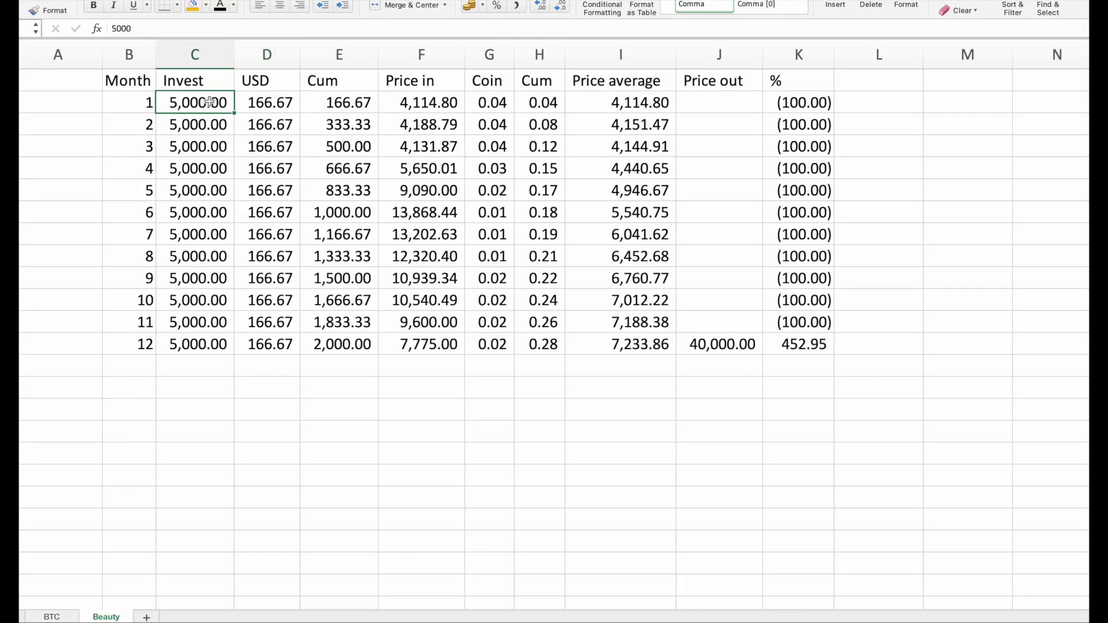
pyautogui.click(267, 54)
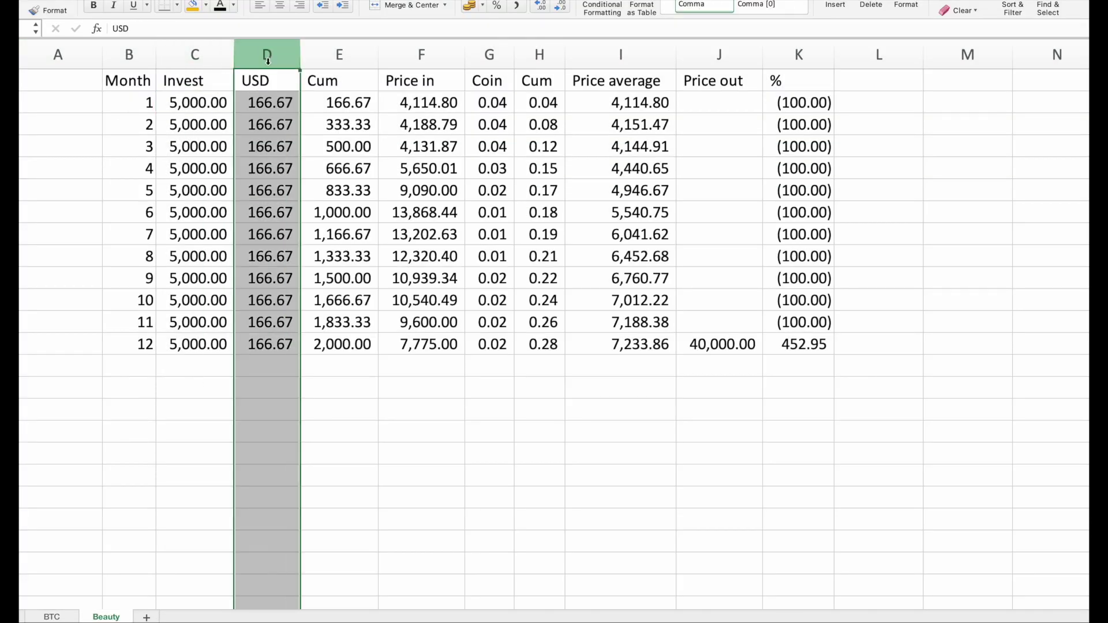
pyautogui.rightClick(267, 55)
pyautogui.click(316, 153)
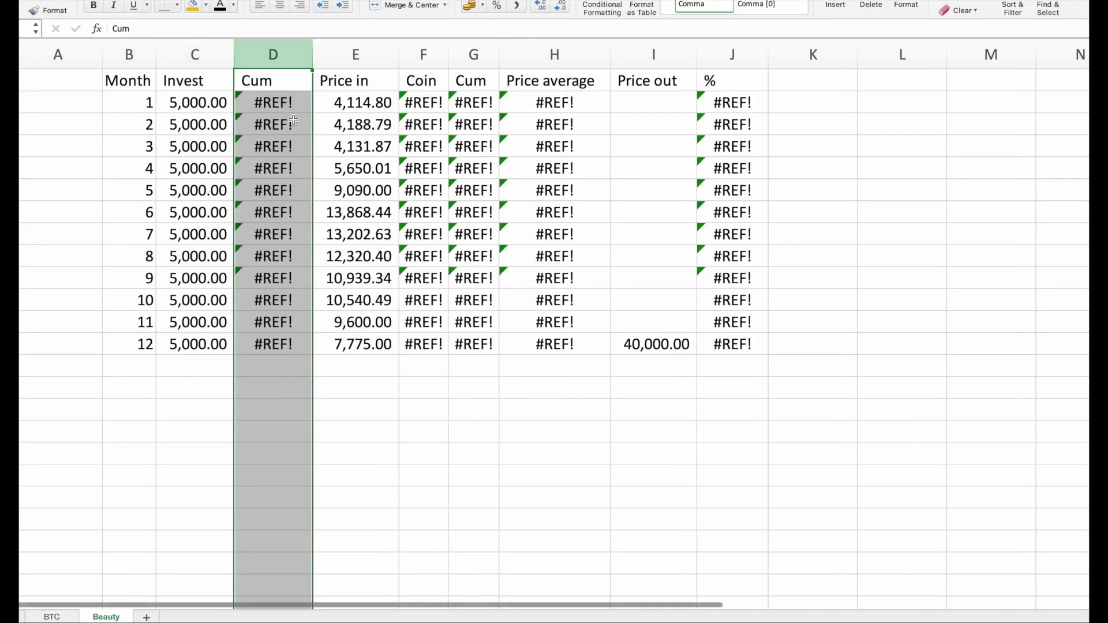
# Rebuild the cumulative investment formulas with =C2 in D2 for month 1 and =D2+C3 in D3 for month 2
pyautogui.click(266, 104)
pyautogui.write('=C2')
pyautogui.press('Return')
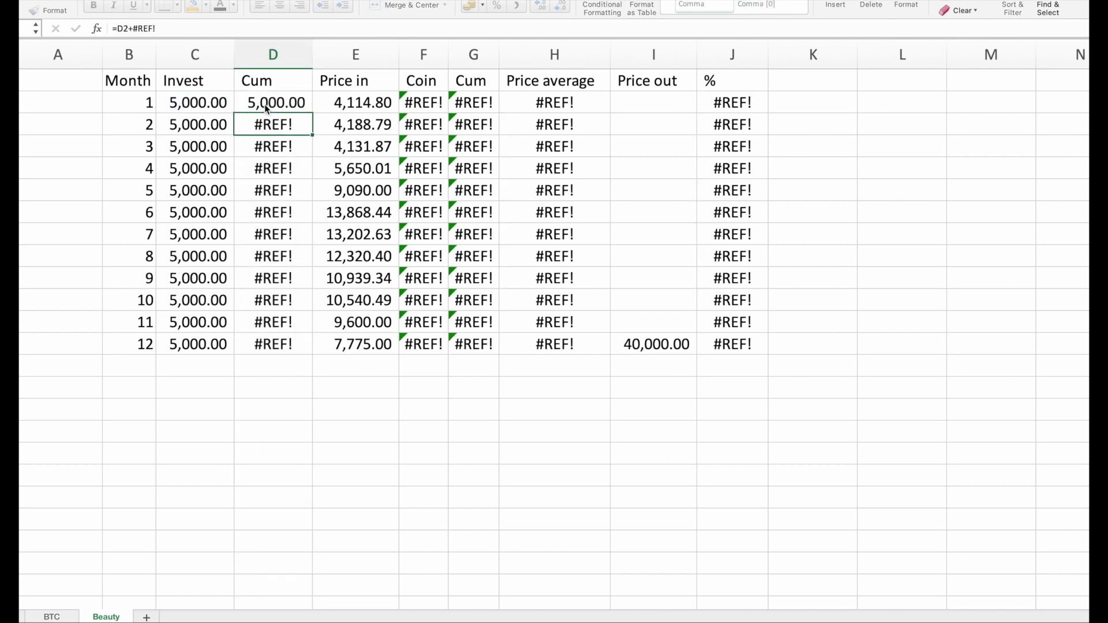
pyautogui.write('=D2+C3')
pyautogui.press('Return')
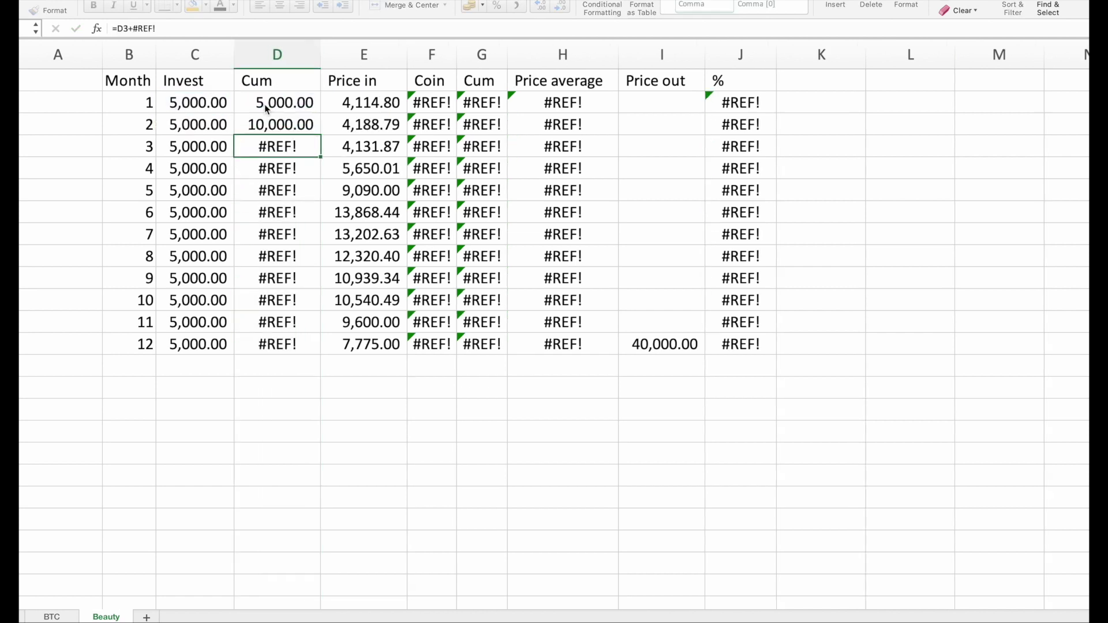
# Fill the cumulative investment formula down column D through month 12 and check the last cell
pyautogui.click(295, 103)
pyautogui.hotkey('shift', 'Down')
pyautogui.click(317, 129)
pyautogui.doubleClick(321, 135)
pyautogui.click(286, 344)
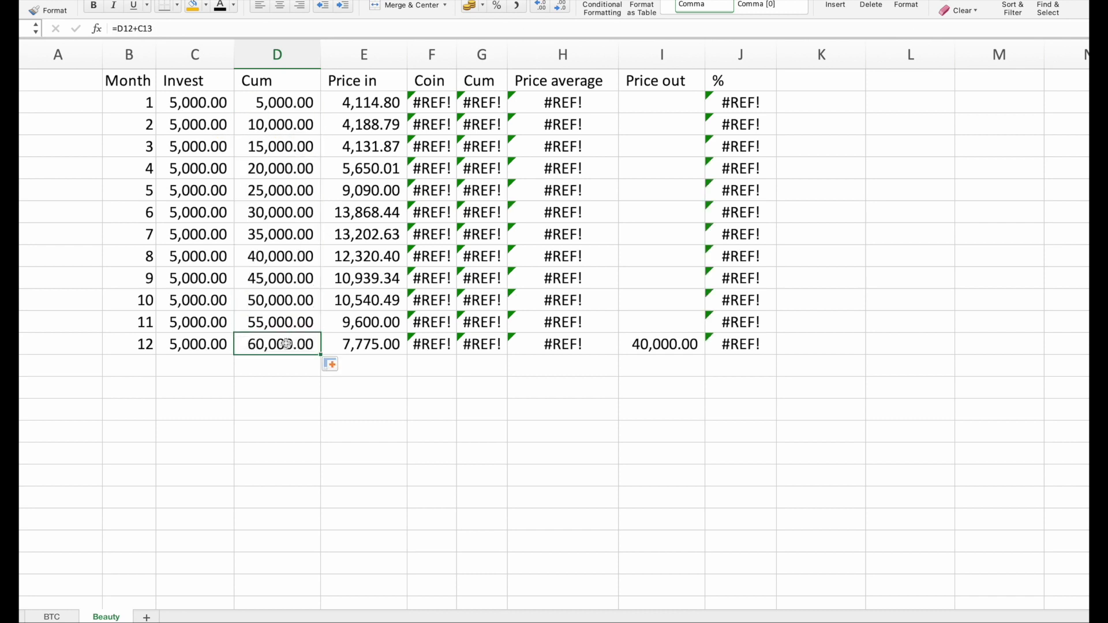
# Clear the Price in values for months 1 through 12 on the Beauty sheet
pyautogui.click(364, 104)
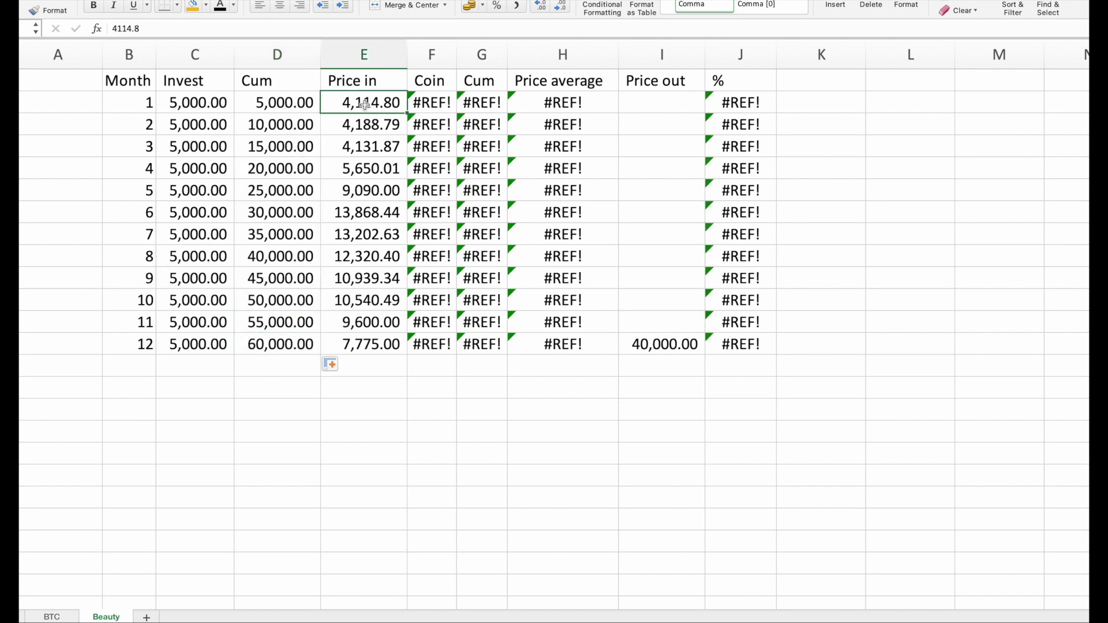
pyautogui.hotkey('shift', 'Down')
pyautogui.hotkey('shift', 'Down')
pyautogui.hotkey('shift', 'Down')
pyautogui.hotkey('shift', 'Down')
pyautogui.hotkey('shift', 'Down')
pyautogui.hotkey('shift', 'Down')
pyautogui.hotkey('shift', 'Down')
pyautogui.hotkey('shift', 'Down')
pyautogui.hotkey('shift', 'Down')
pyautogui.hotkey('shift', 'Down')
pyautogui.hotkey('shift', 'Down')
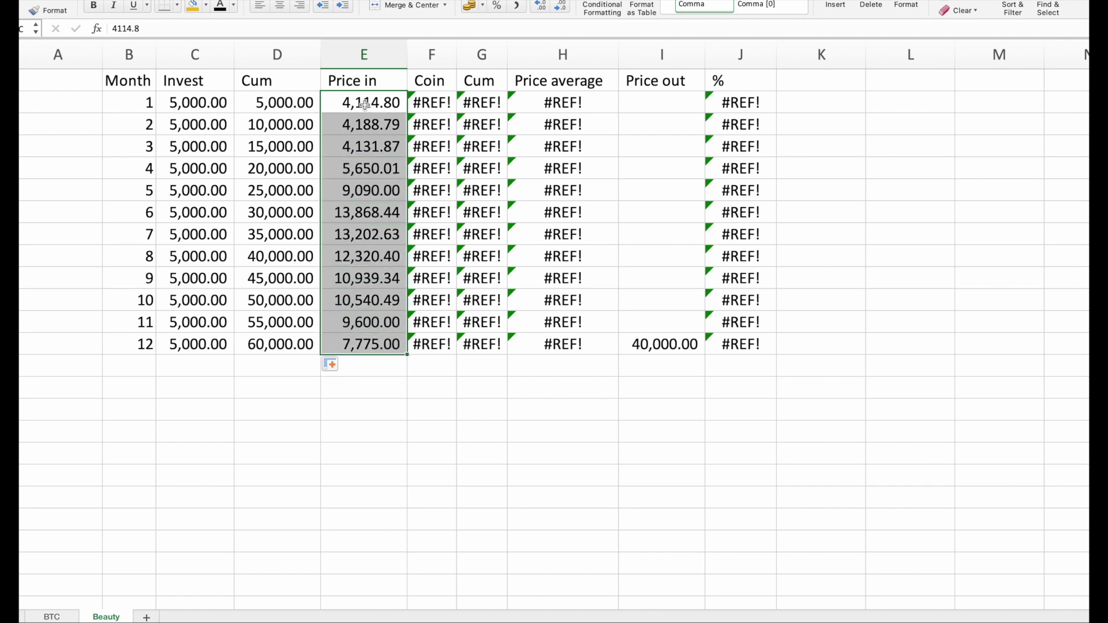
pyautogui.press('Delete')
# Rename the Coin column header to Unit
pyautogui.press('Up')
pyautogui.press('Right')
pyautogui.write('Unit')
pyautogui.press('Return')
pyautogui.press('Left')
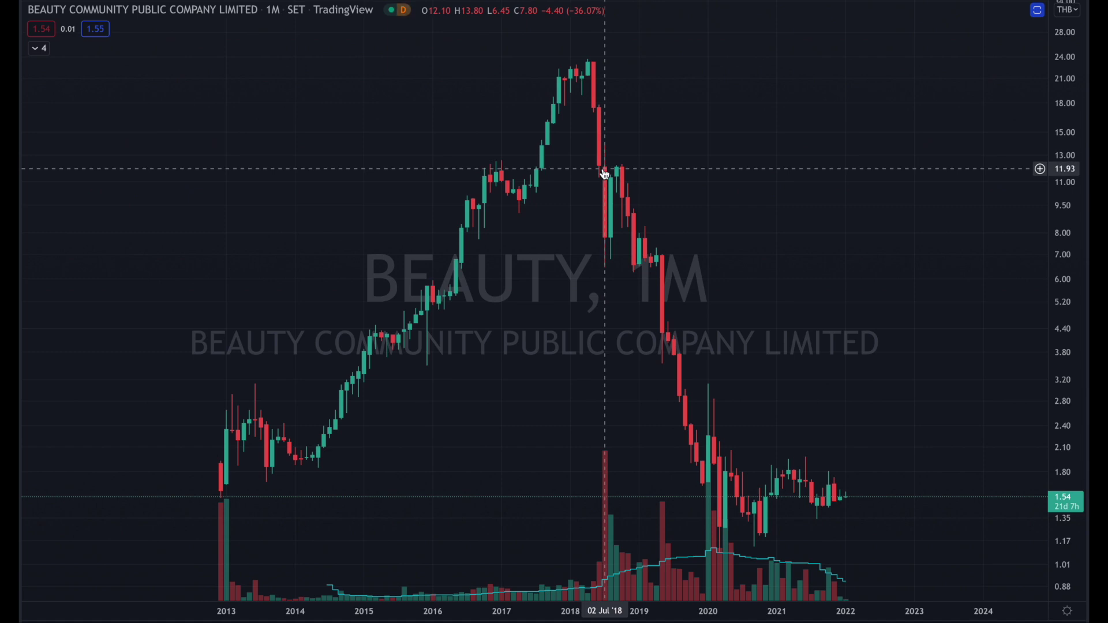
# Review the BEAUTY Price in entries and the Unit and Price average formulas in the first months
pyautogui.click(340, 118)
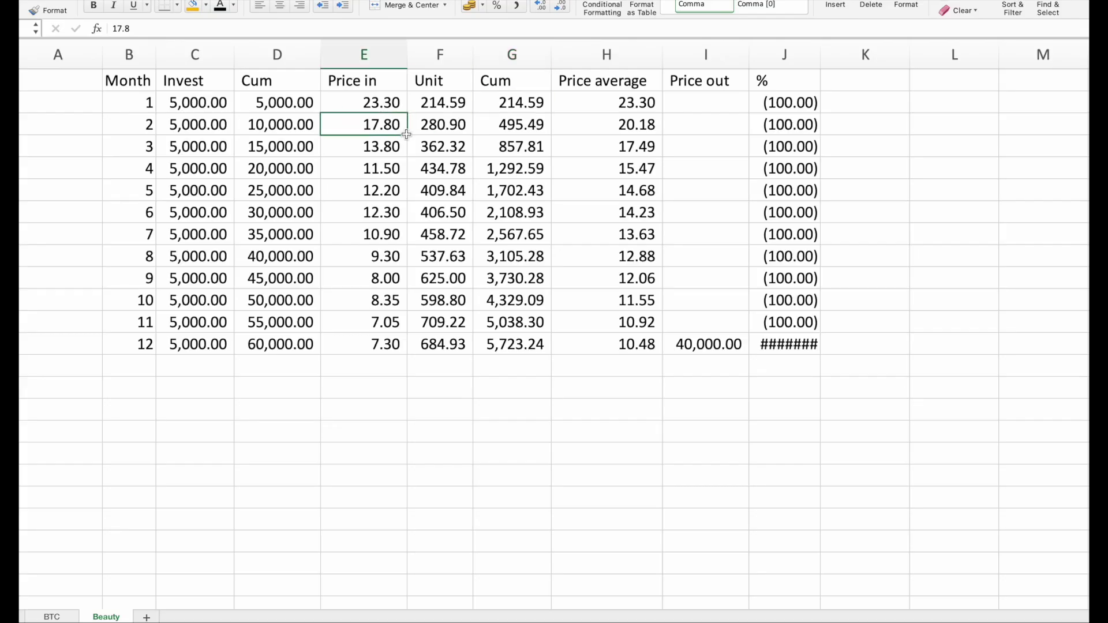
pyautogui.click(442, 104)
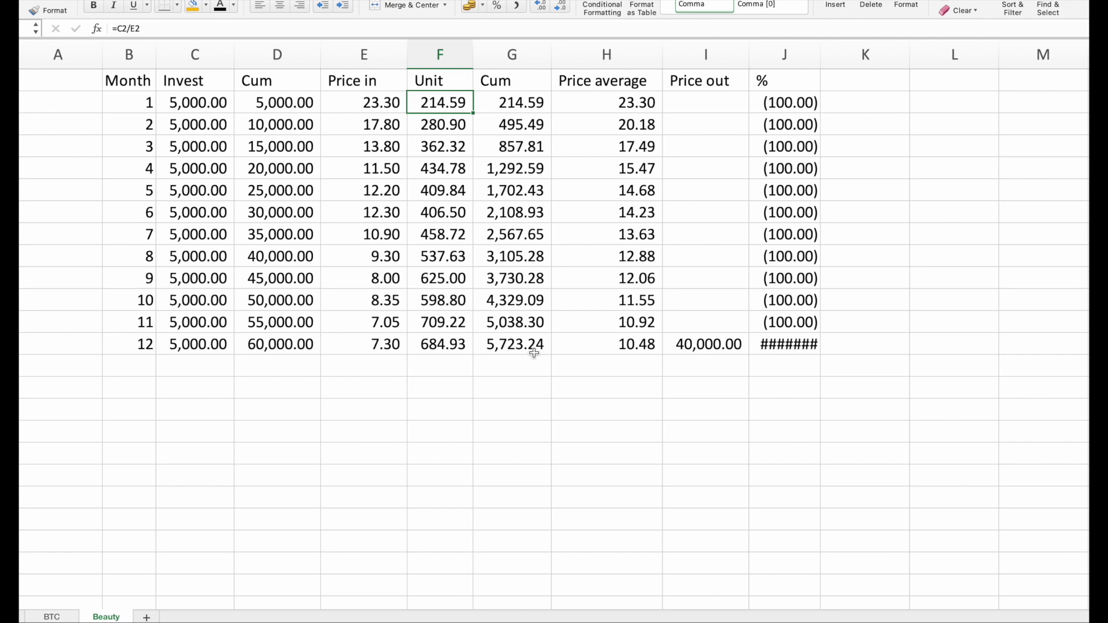
pyautogui.click(633, 104)
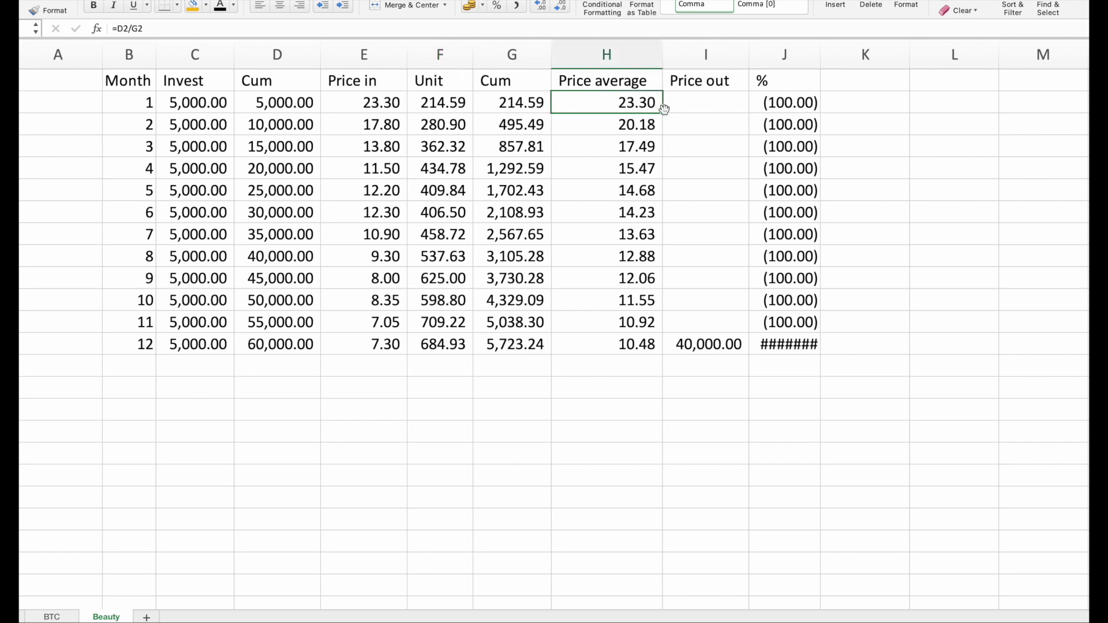
pyautogui.press('Down')
pyautogui.press('Down')
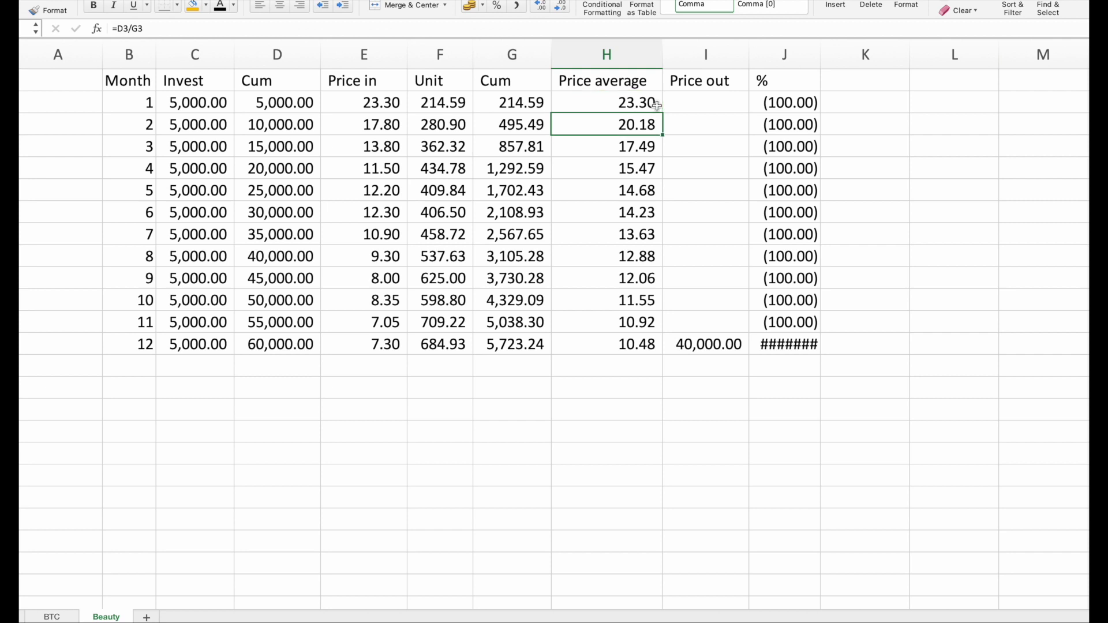
# Clear the month 12 Price out value on the Beauty sheet
pyautogui.click(709, 344)
pyautogui.press('Delete')
# Examine the Price average entries down column H from month 4 through month 11, checking each cell's formula
pyautogui.click(629, 165)
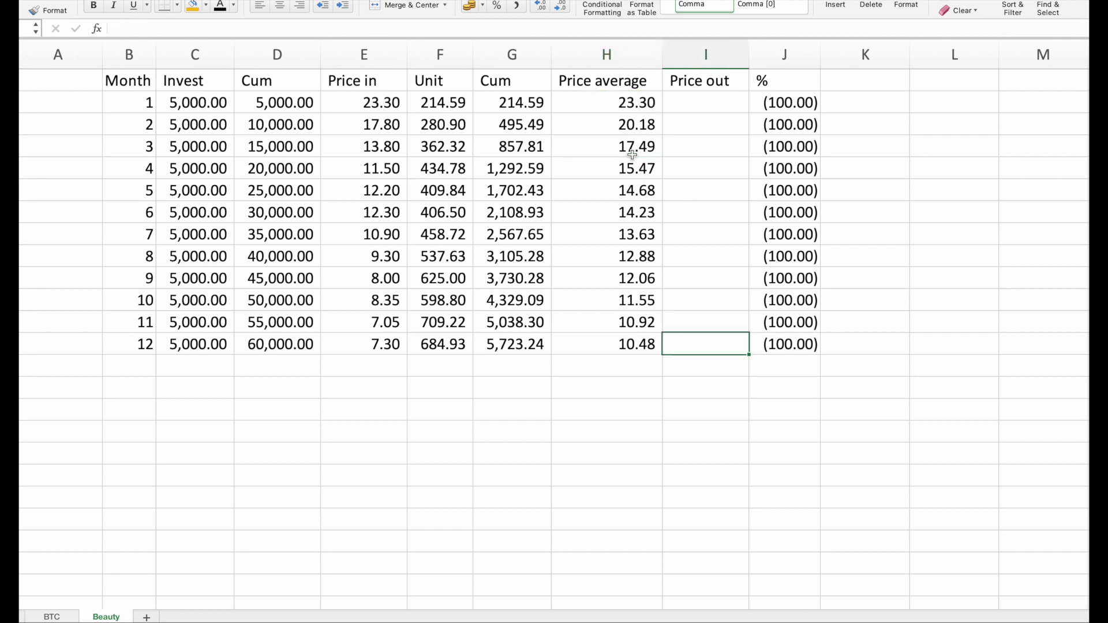
pyautogui.press('Down')
pyautogui.press('Down')
pyautogui.press('Down')
pyautogui.press('Down')
pyautogui.press('Down')
pyautogui.press('Down')
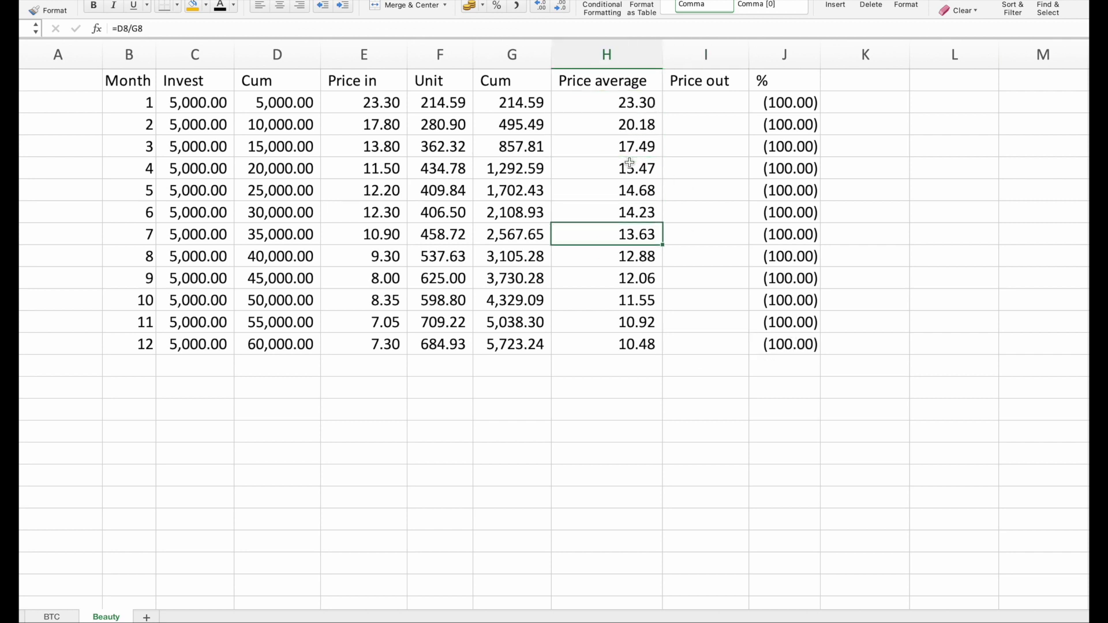
pyautogui.press('Down')
pyautogui.press('Down')
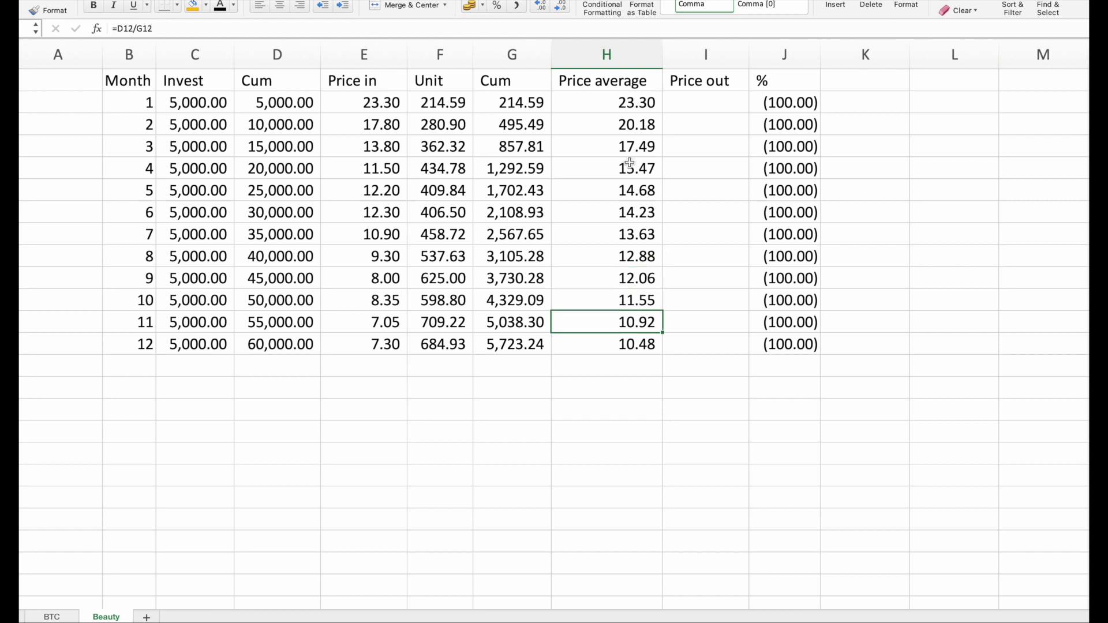
# Enter 6.95 as the month 12 Price out and reselect that cell
pyautogui.click(703, 346)
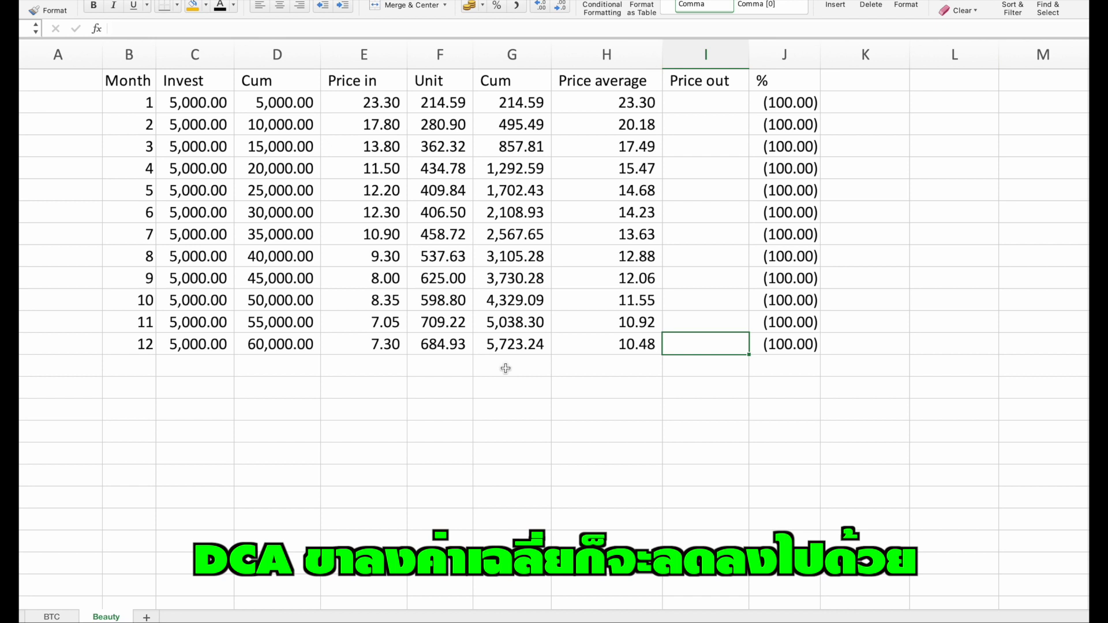
pyautogui.write('6.95')
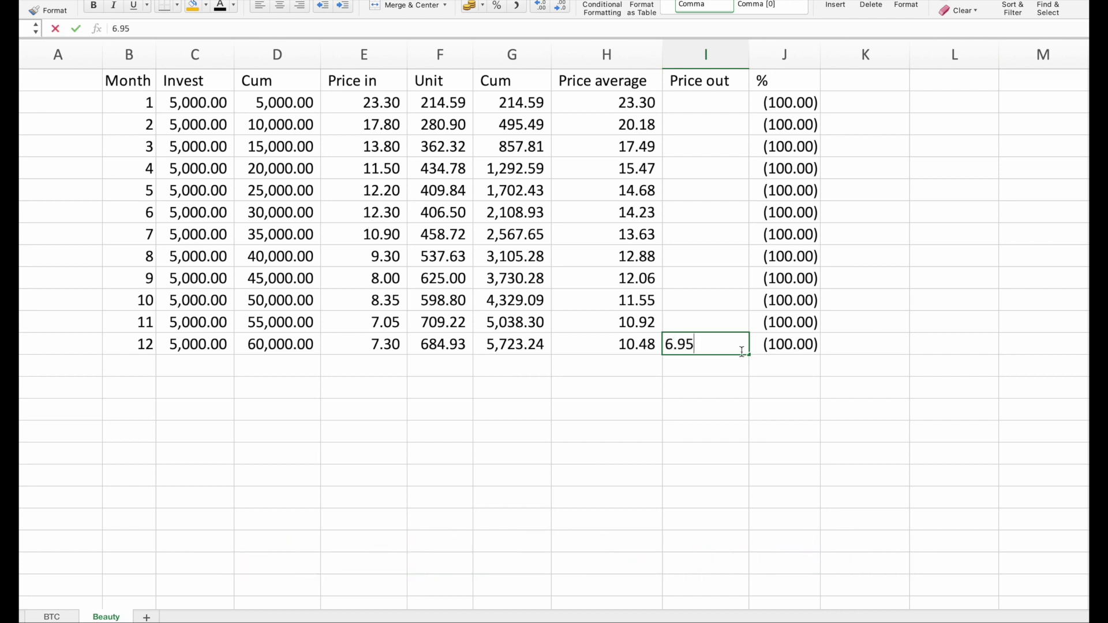
pyautogui.press('Return')
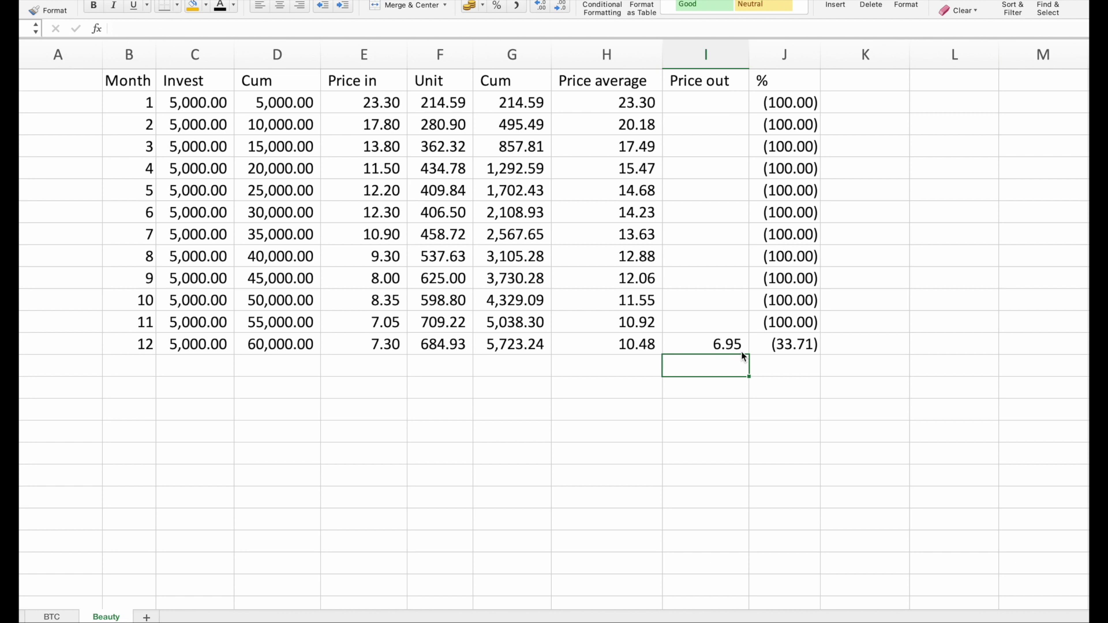
pyautogui.click(702, 345)
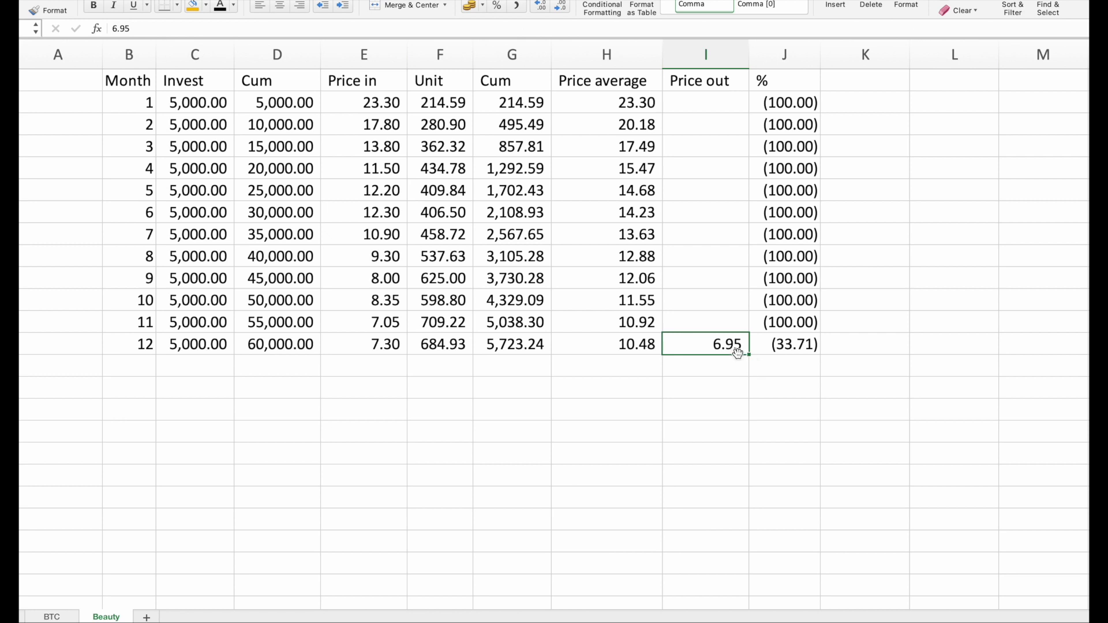
pyautogui.scroll(5, 740, 356)
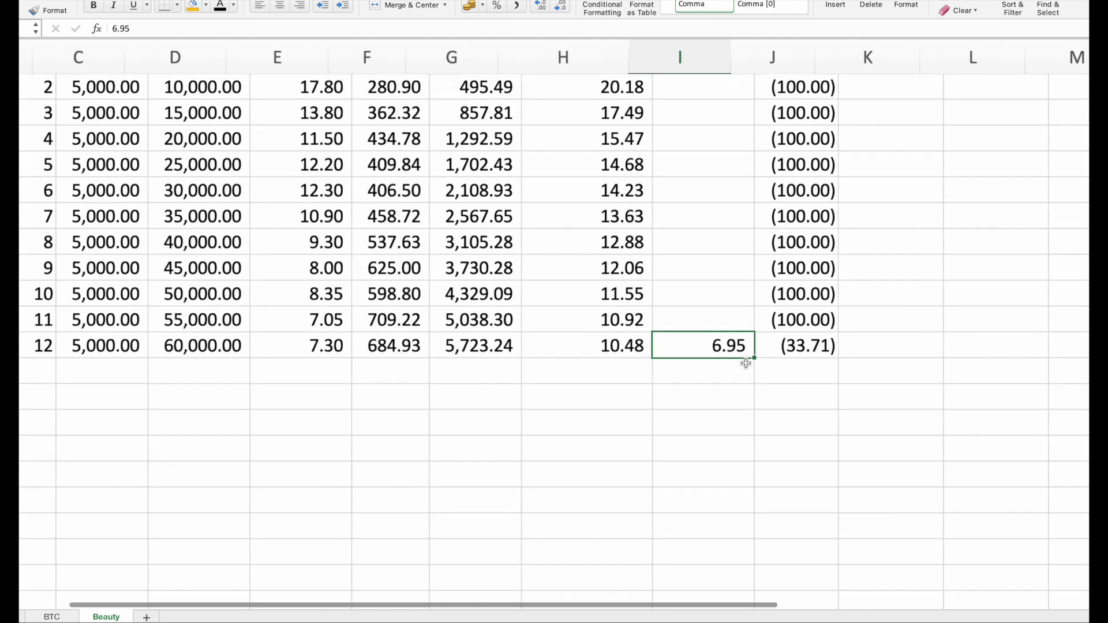
pyautogui.hscroll(-3, 745, 363)
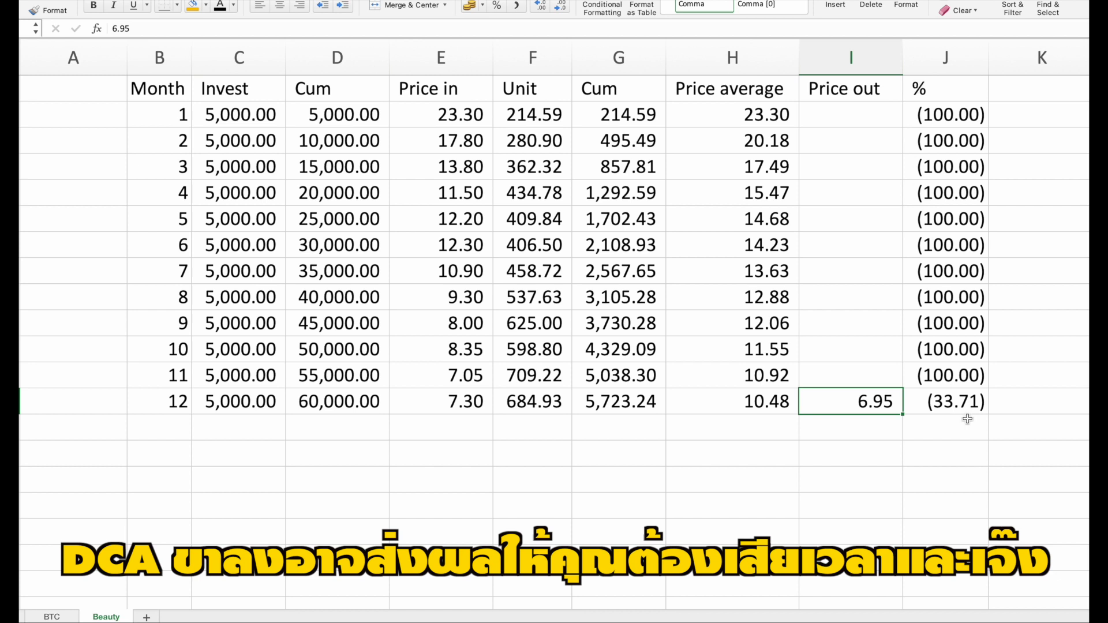
pyautogui.hscroll(2, 953, 415)
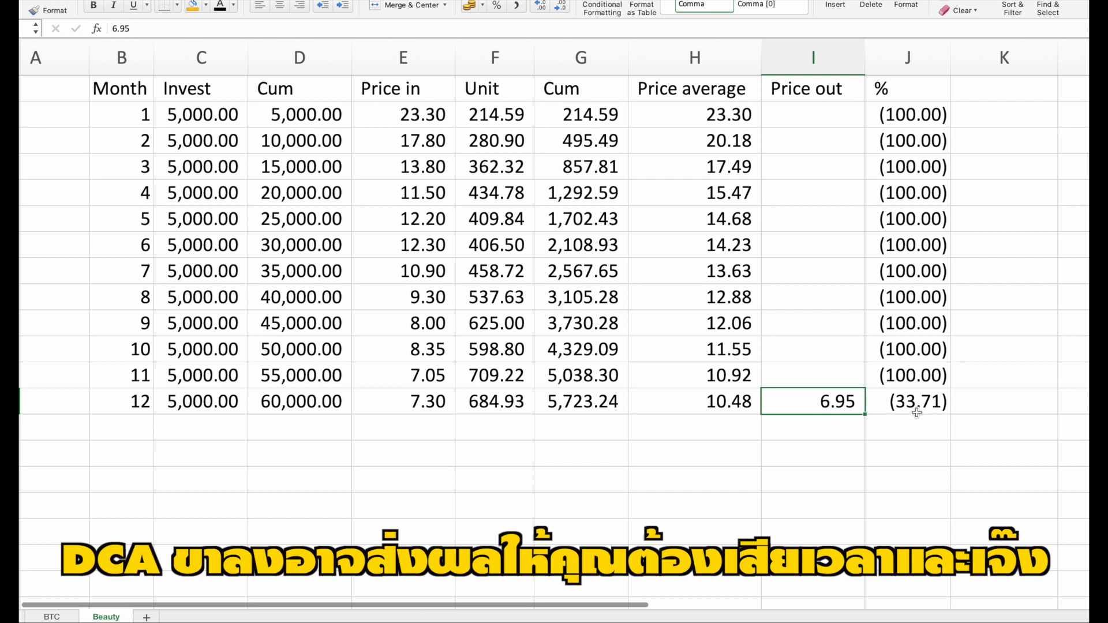